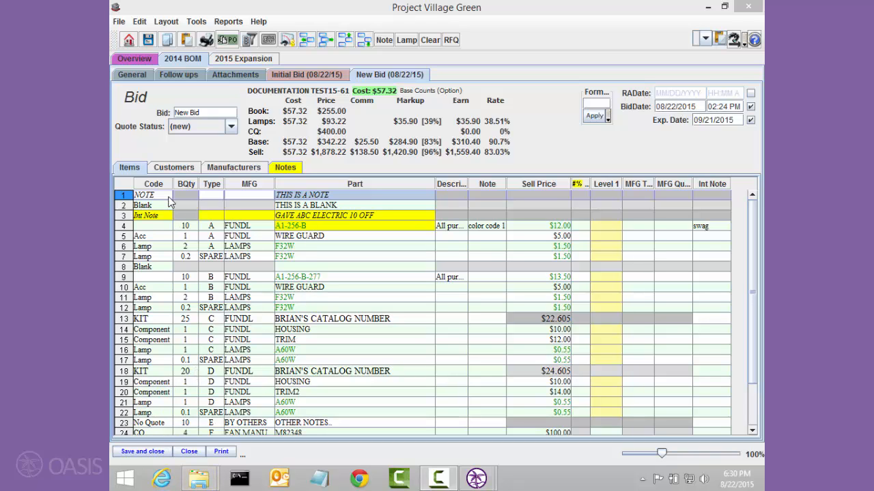
# - Insert a row above the first bid item, code it as Option, and name it BASE
pyautogui.click(305, 44)
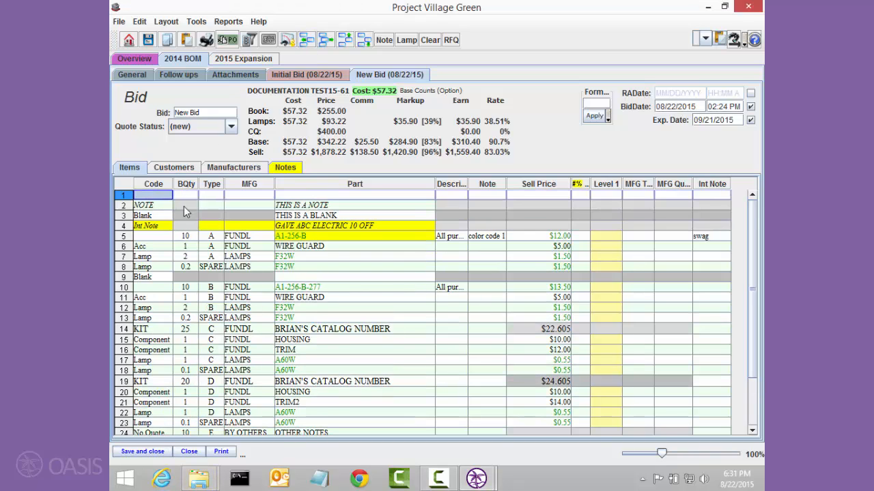
pyautogui.click(167, 195)
pyautogui.write('opt')
pyautogui.press('Tab')
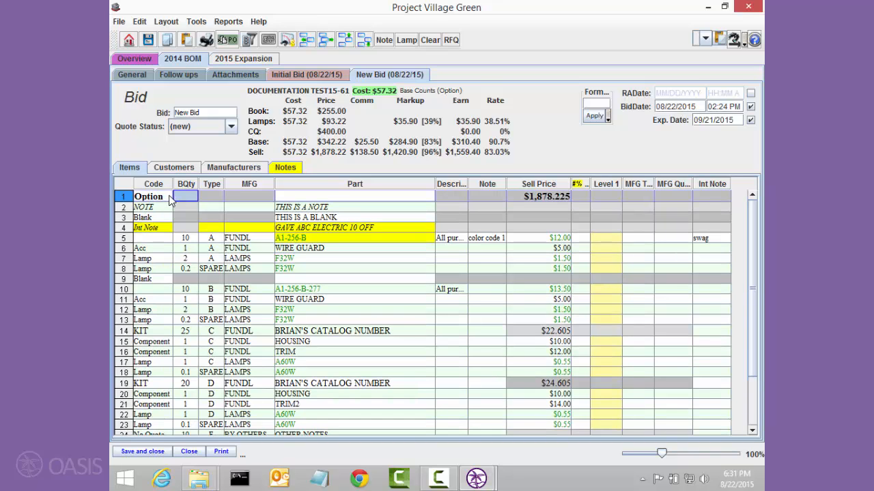
pyautogui.click(290, 198)
pyautogui.write('ba')
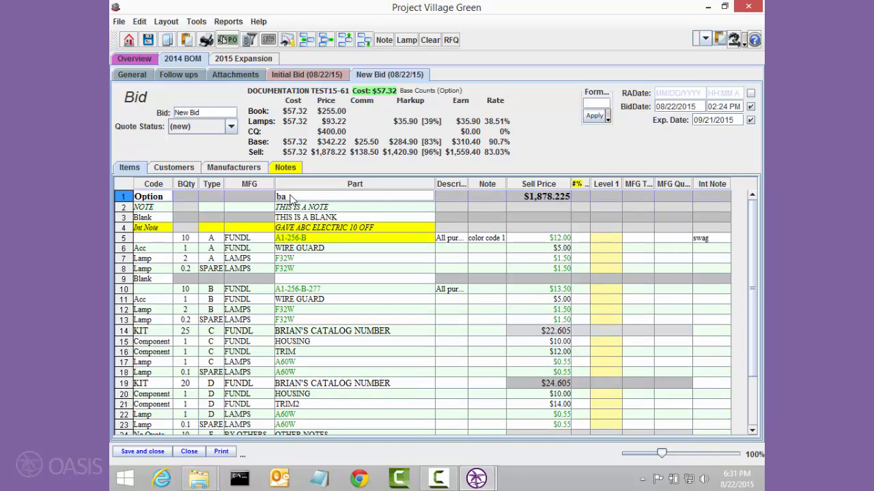
pyautogui.write('se')
pyautogui.press('Tab')
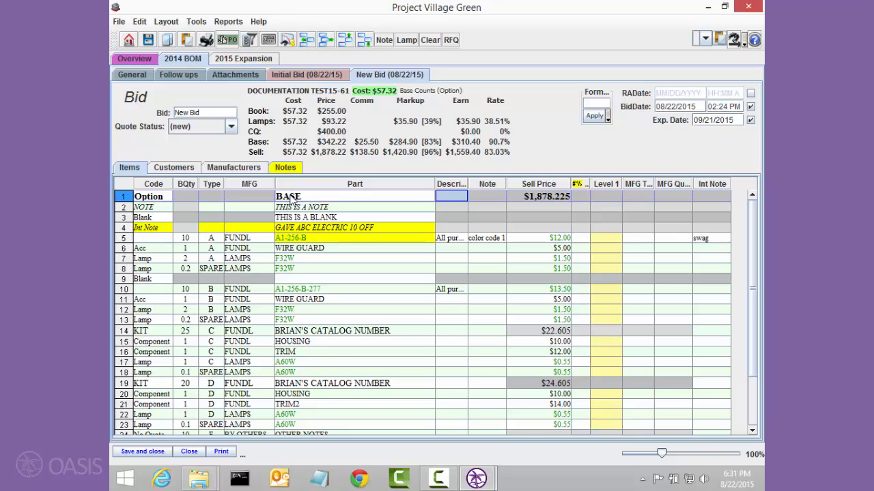
# - Add an Option line named ALTERNATE in the first empty row below the bid items
pyautogui.scroll(-1, 263, 256)
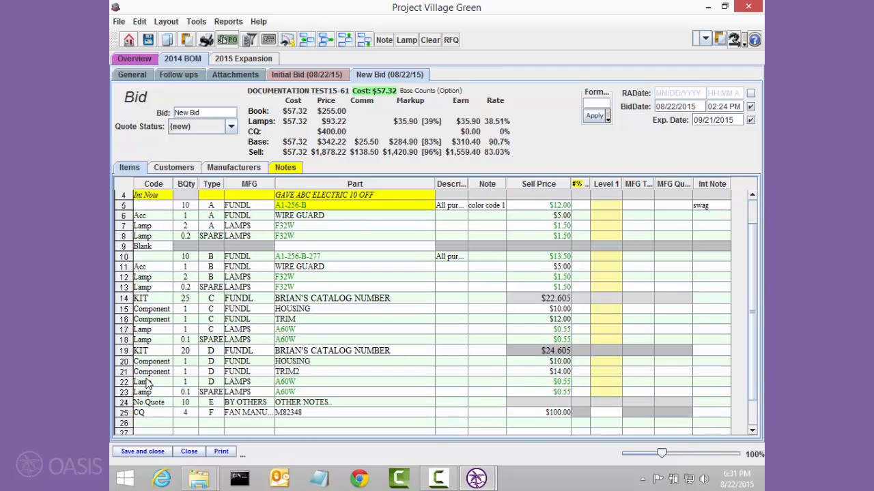
pyautogui.click(154, 424)
pyautogui.write('Option')
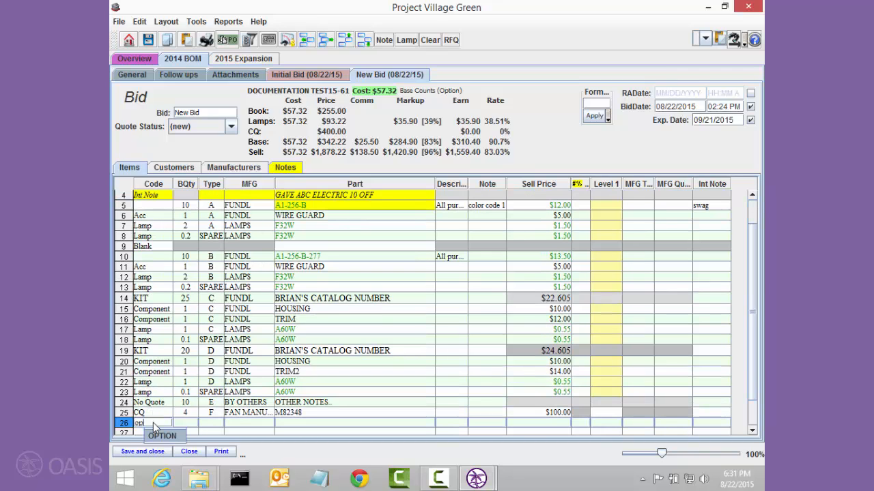
pyautogui.press('Tab')
pyautogui.press('Tab')
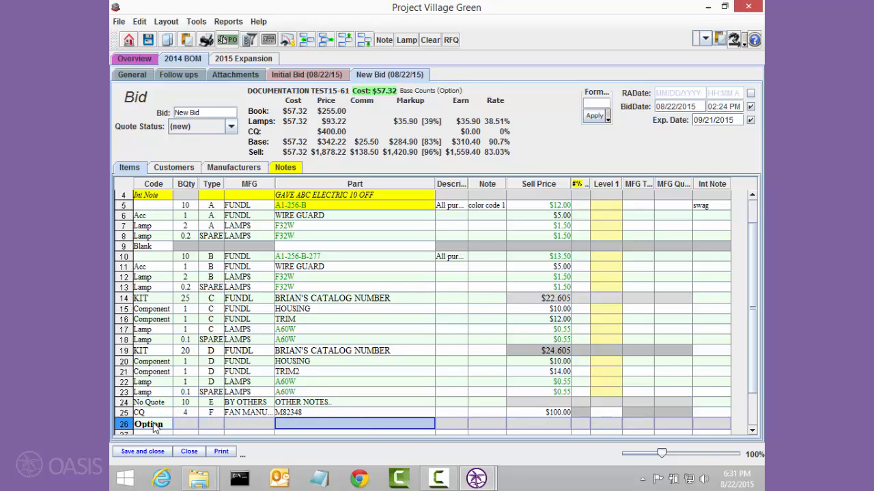
pyautogui.write('altern')
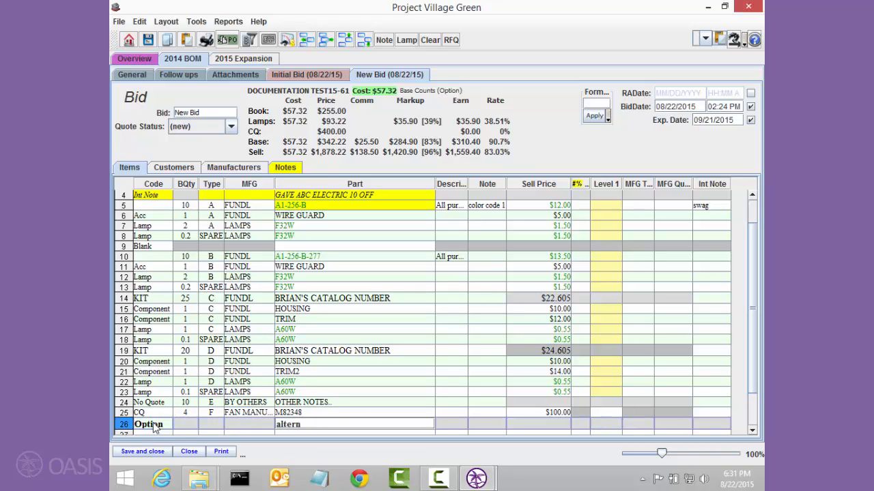
pyautogui.write('ate')
pyautogui.press('Return')
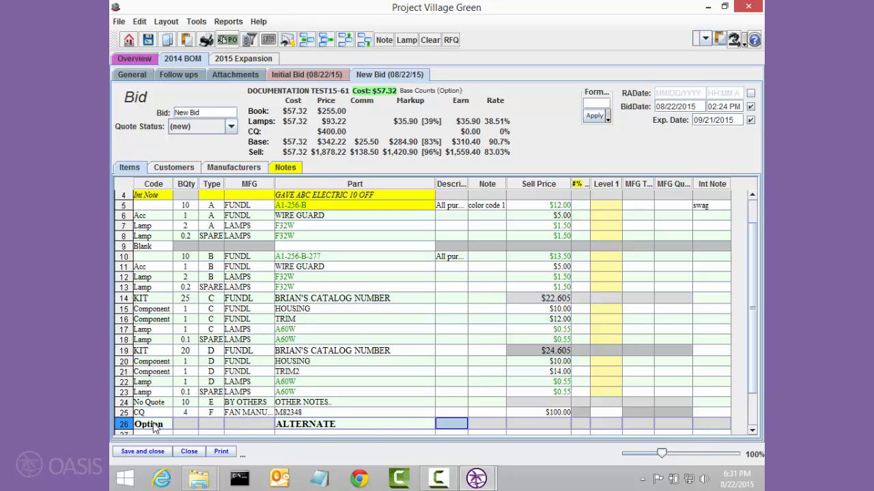
# - Enter type B on the row below ALTERNATE and copy the existing type B lines there
pyautogui.press('Tab')
pyautogui.press('Tab')
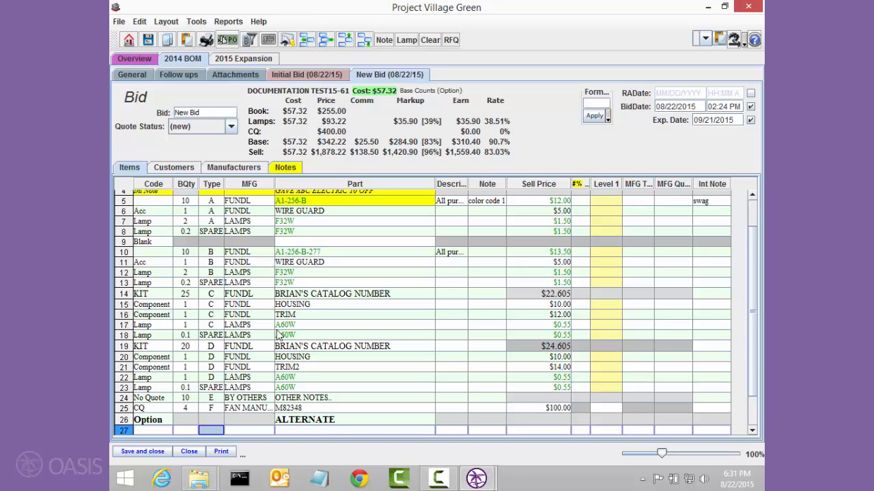
pyautogui.write('B')
pyautogui.press('Tab')
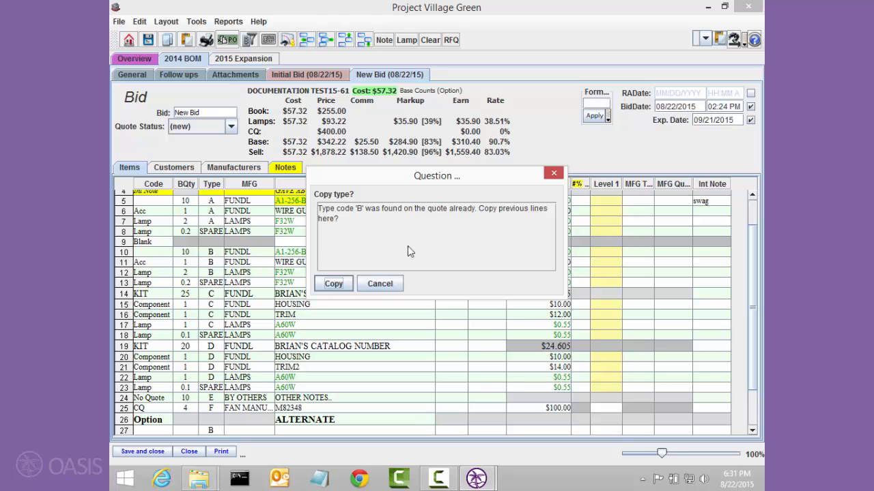
pyautogui.click(334, 284)
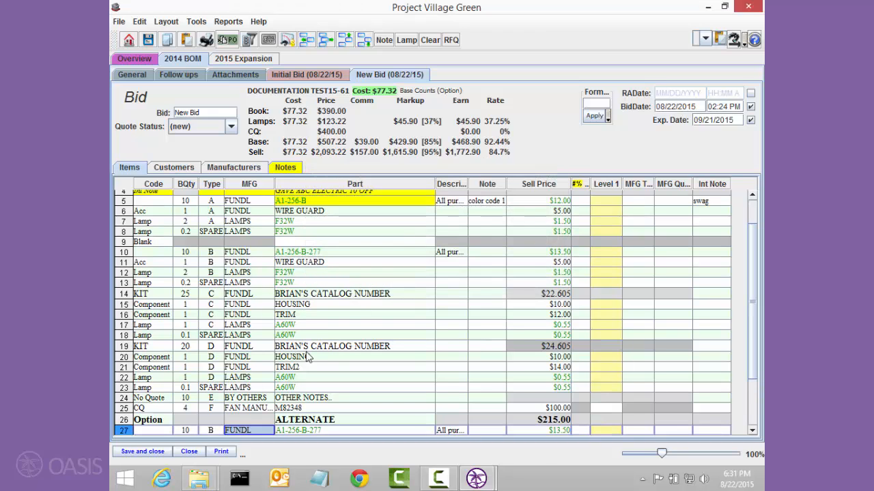
# - Set the base quantity of the copied A1-256-B-277 fixture under ALTERNATE to -10
pyautogui.scroll(-3, 306, 356)
pyautogui.click(185, 358)
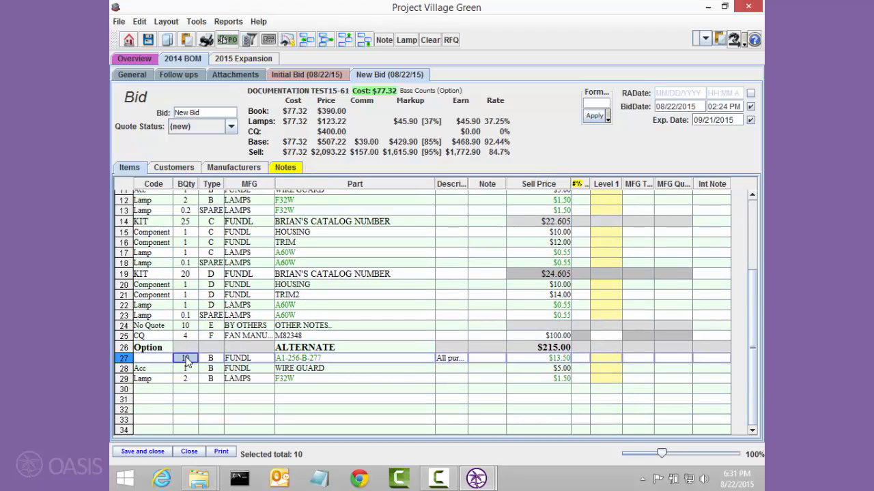
pyautogui.write('-10')
pyautogui.press('Tab')
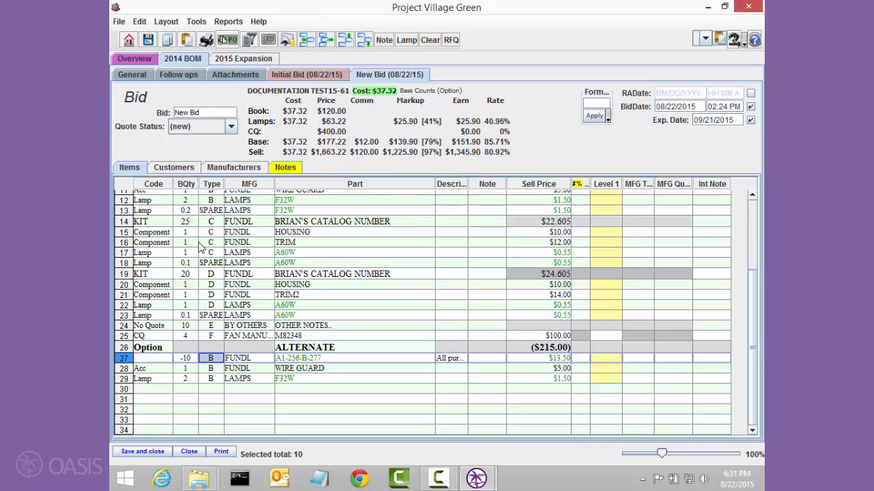
# - Enter type C on the next empty row and copy the existing type C kit lines there
pyautogui.click(213, 389)
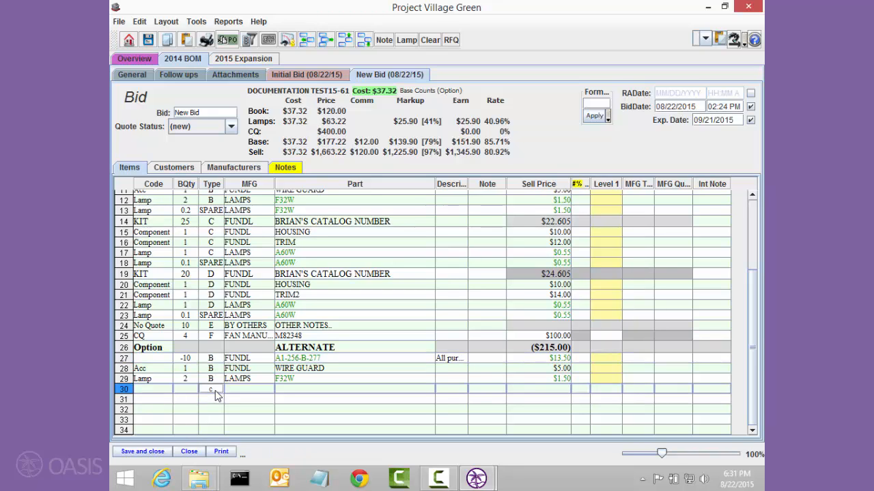
pyautogui.write('c')
pyautogui.press('Return')
pyautogui.click(342, 279)
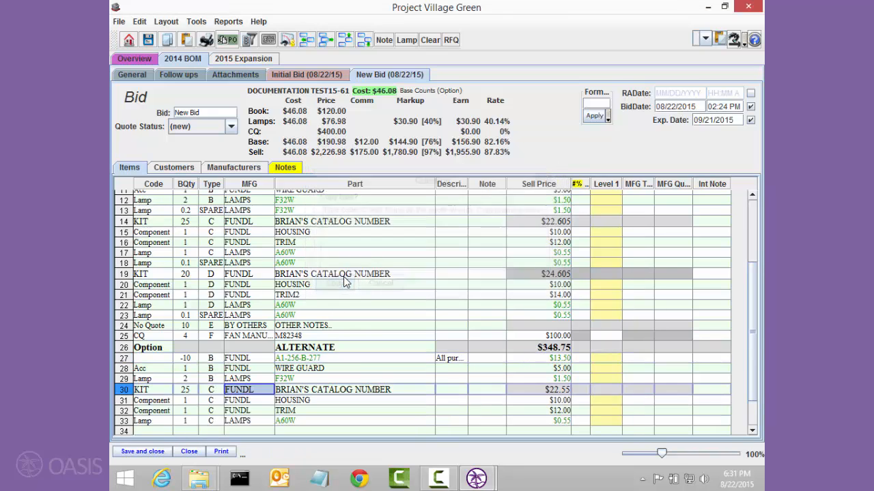
# - Set the copied kit's base quantity to 8 and change its type to B
pyautogui.click(187, 394)
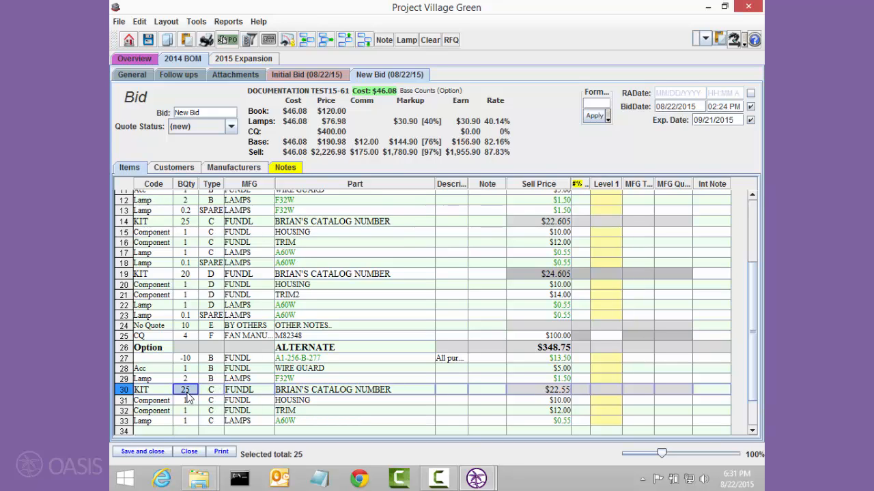
pyautogui.write('8')
pyautogui.press('Tab')
pyautogui.write('b')
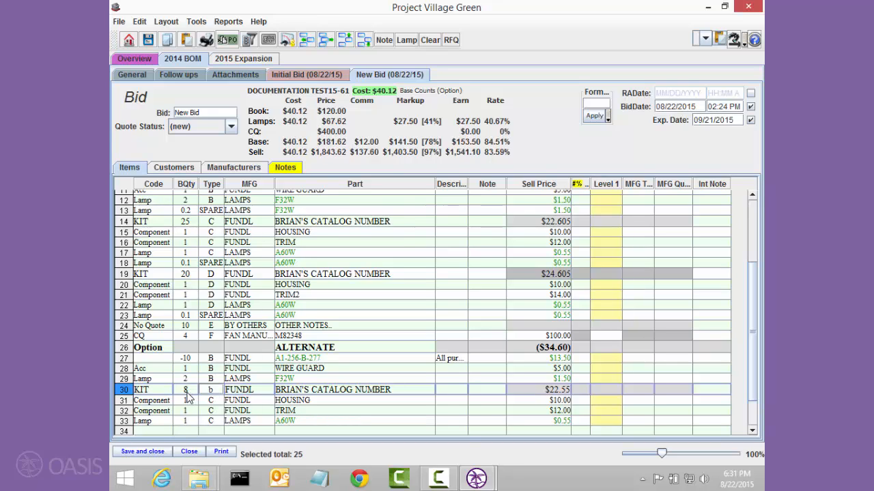
pyautogui.press('Return')
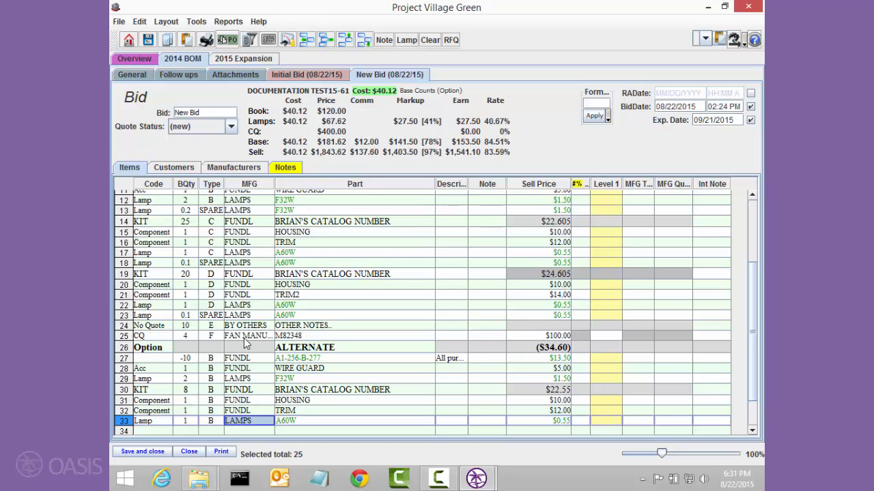
# - Generate a draft customer copy of the quote for All-Around Lighting Supply as a message, showing subtotals and options
pyautogui.click(223, 453)
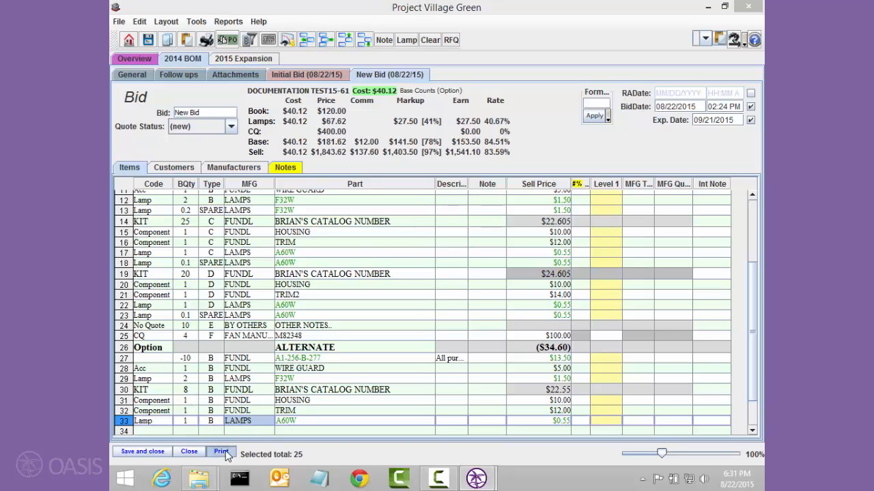
pyautogui.click(354, 180)
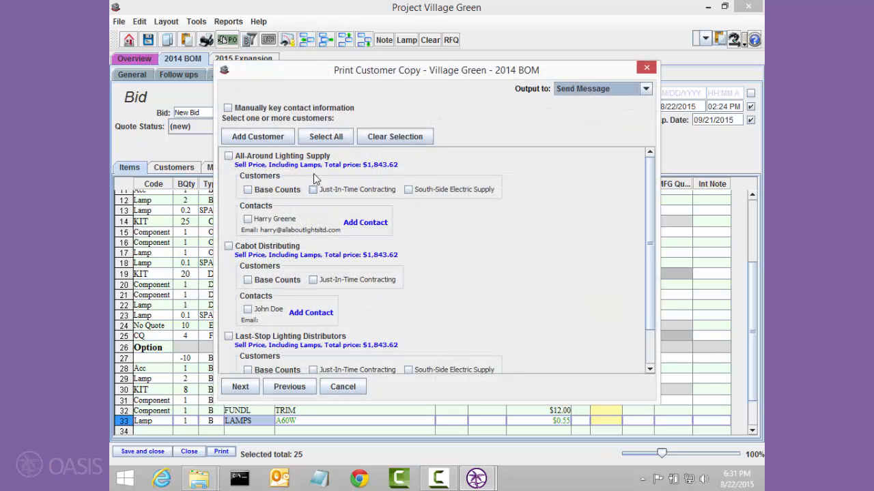
pyautogui.click(228, 156)
pyautogui.click(241, 387)
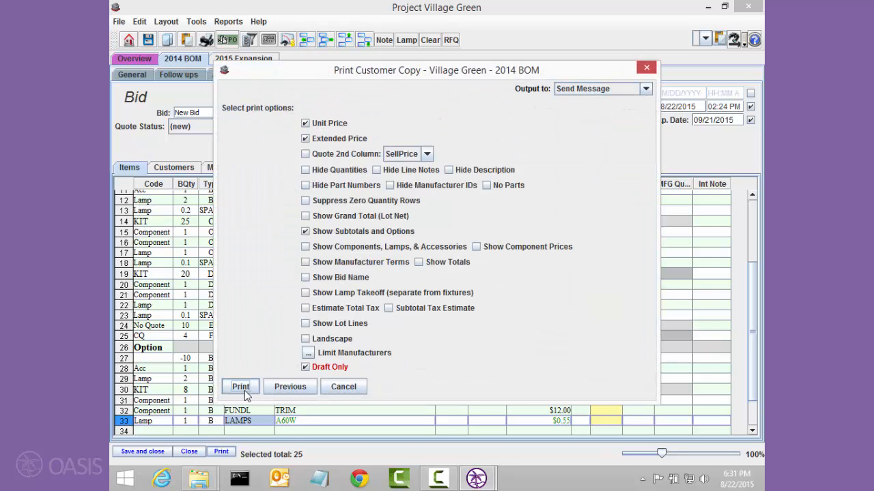
pyautogui.click(342, 216)
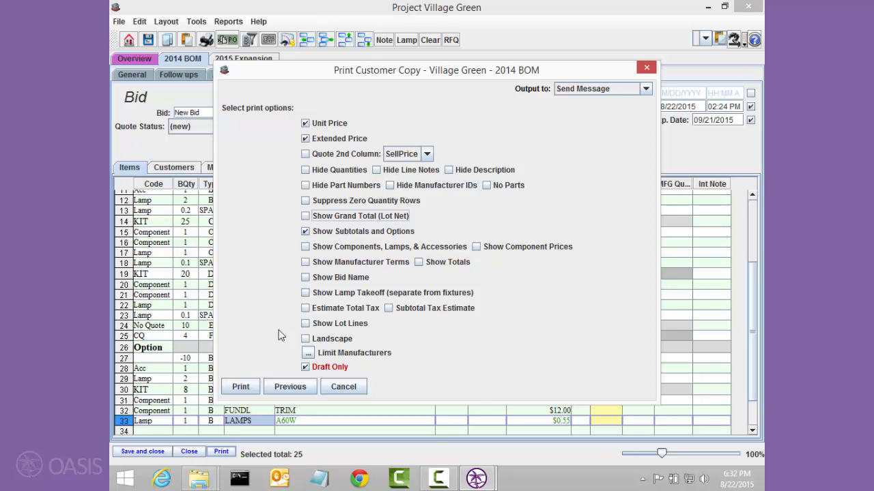
pyautogui.click(243, 392)
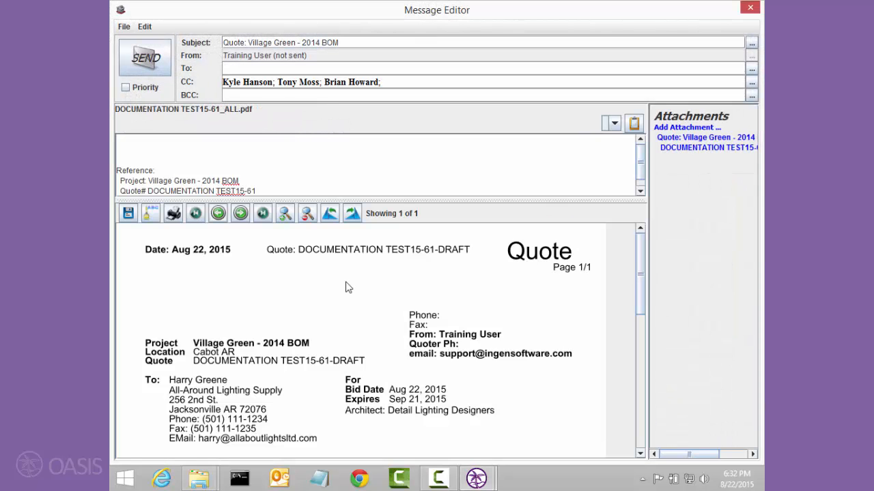
# - Review the BASE and ALTERNATE sections and totals in the quote preview, and close the message unsent
pyautogui.moveTo(643, 270); pyautogui.dragTo(643, 353)
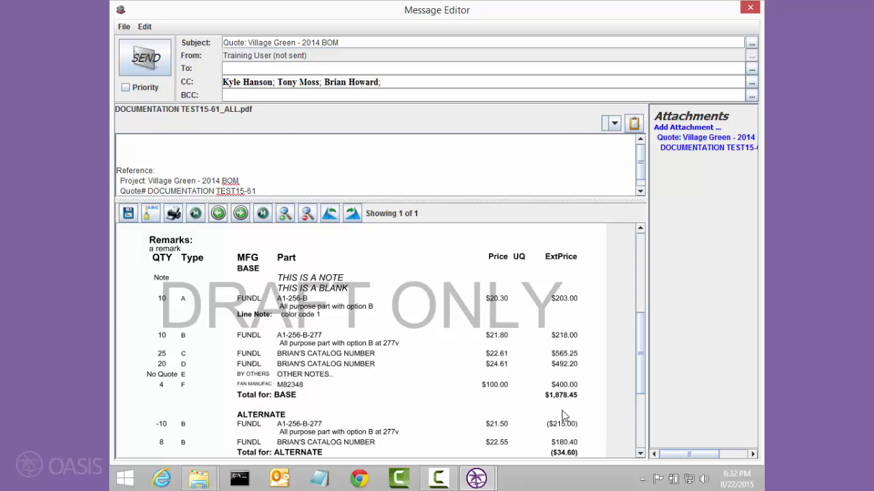
pyautogui.moveTo(635, 370); pyautogui.dragTo(637, 423)
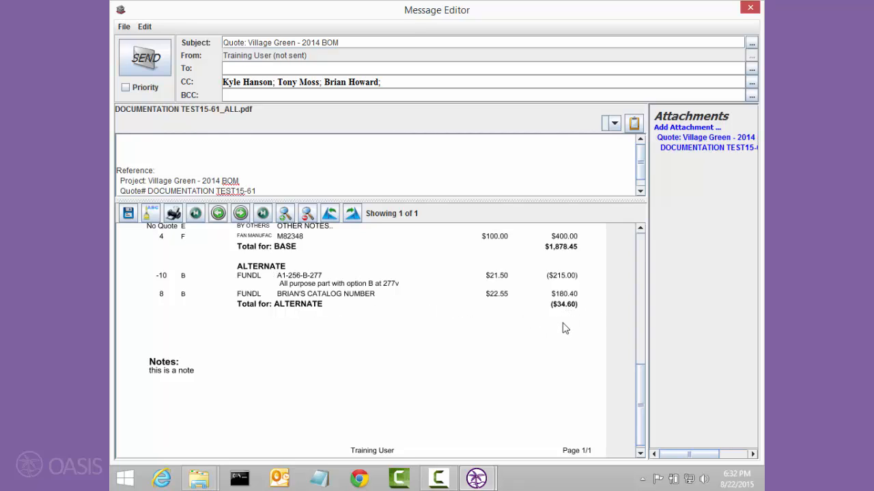
pyautogui.click(750, 8)
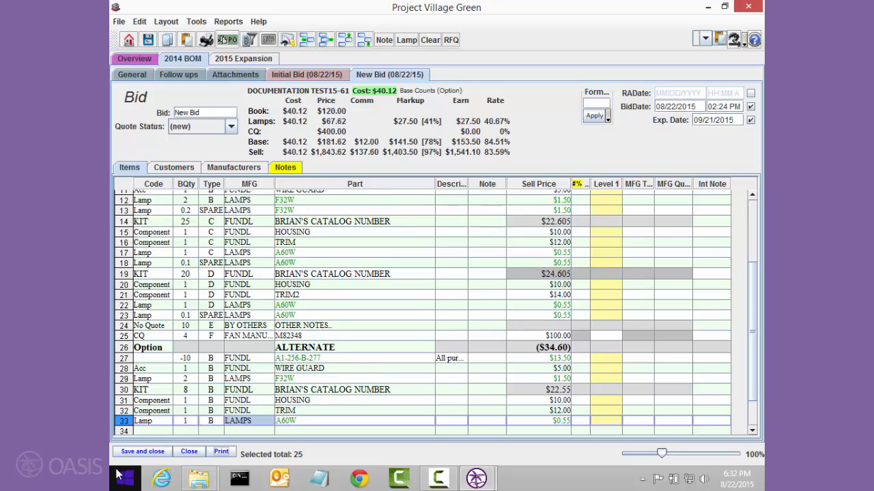
# - Change the code of the BASE option line to Win Option
pyautogui.click(170, 350)
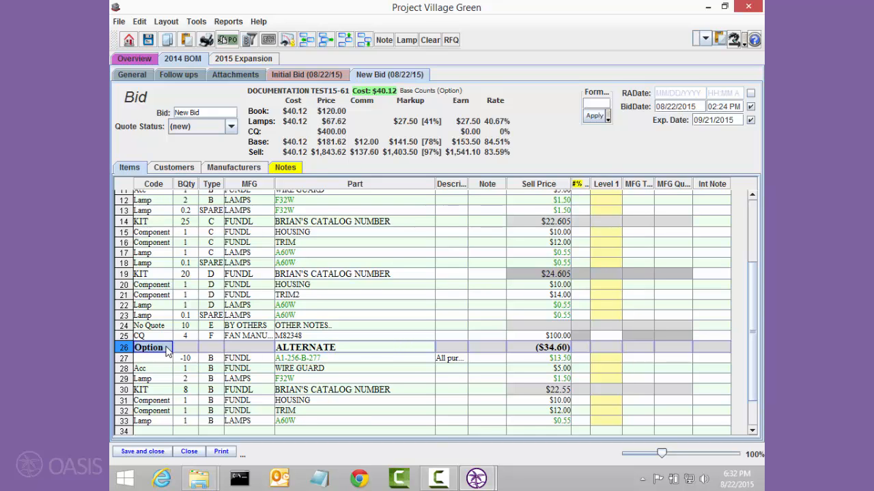
pyautogui.scroll(4, 167, 350)
pyautogui.click(161, 199)
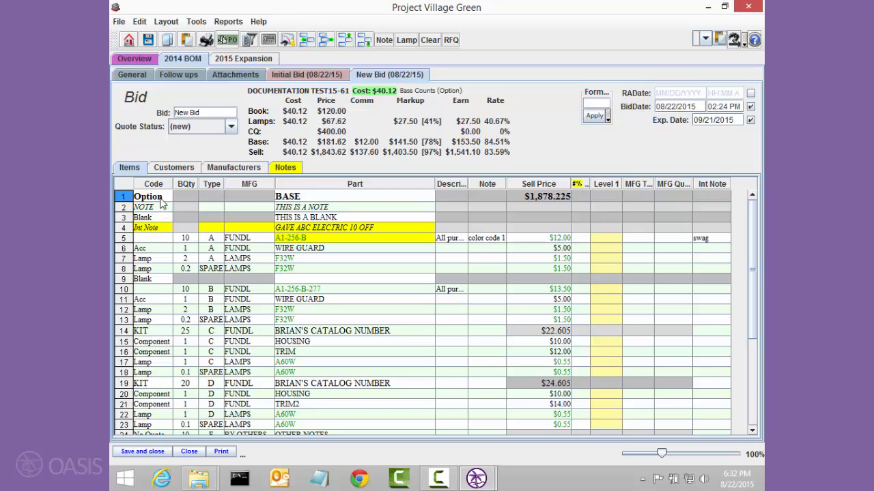
pyautogui.write('win')
pyautogui.press('Tab')
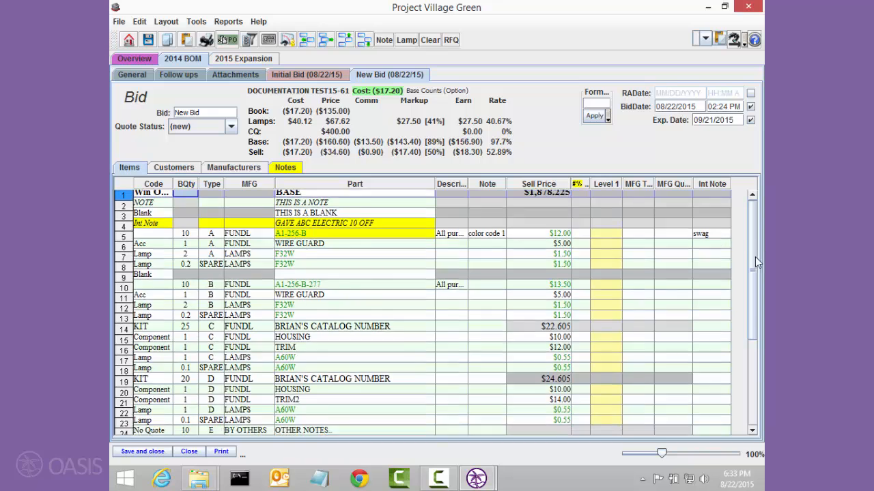
# - Change the code of the ALTERNATE option line to Pending OPTION
pyautogui.scroll(-5, 696, 293)
pyautogui.click(164, 307)
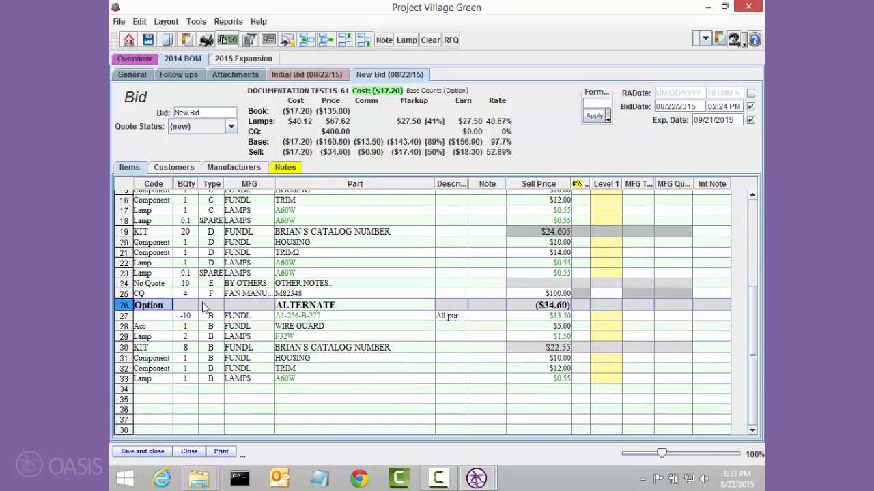
pyautogui.write('pend')
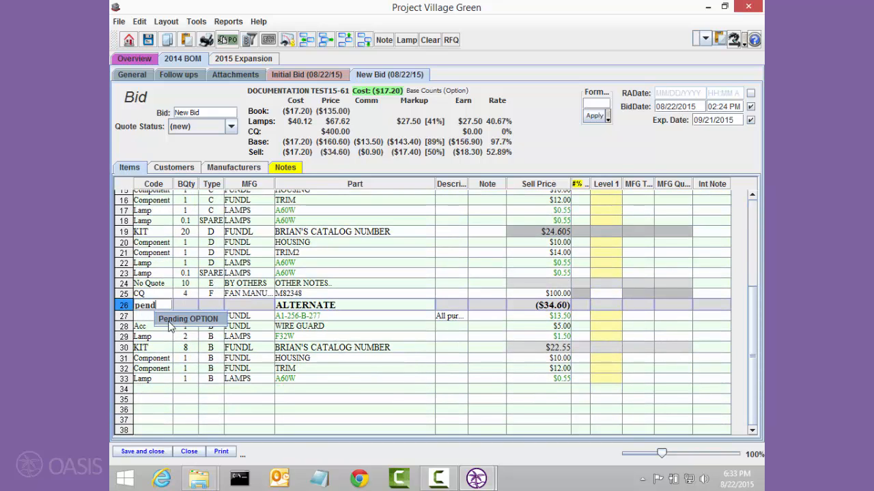
pyautogui.press('Tab')
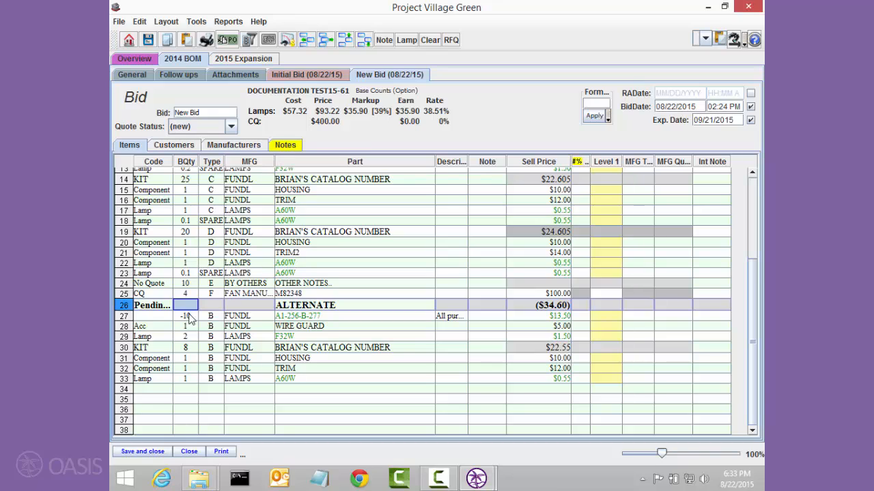
# - Add an Option line named CLOSET in the first empty row below the ALTERNATE section
pyautogui.click(162, 390)
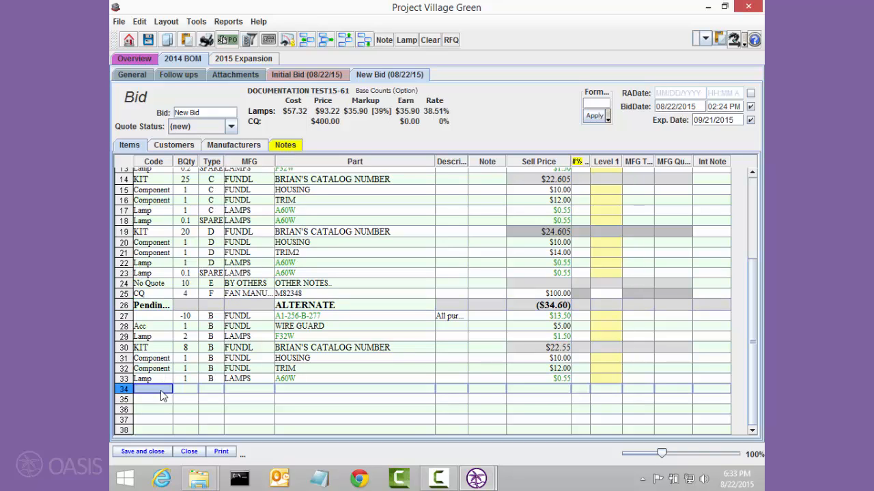
pyautogui.write('Option')
pyautogui.press('Tab')
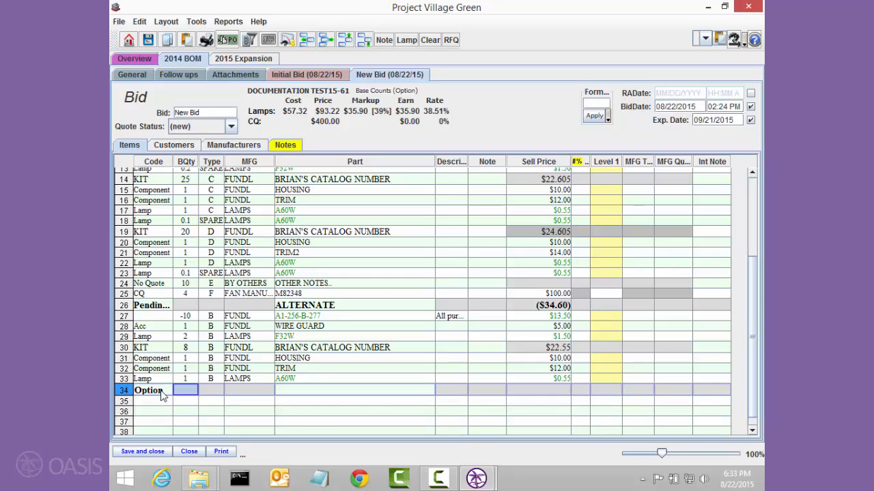
pyautogui.press('Tab')
pyautogui.press('Tab')
pyautogui.press('Tab')
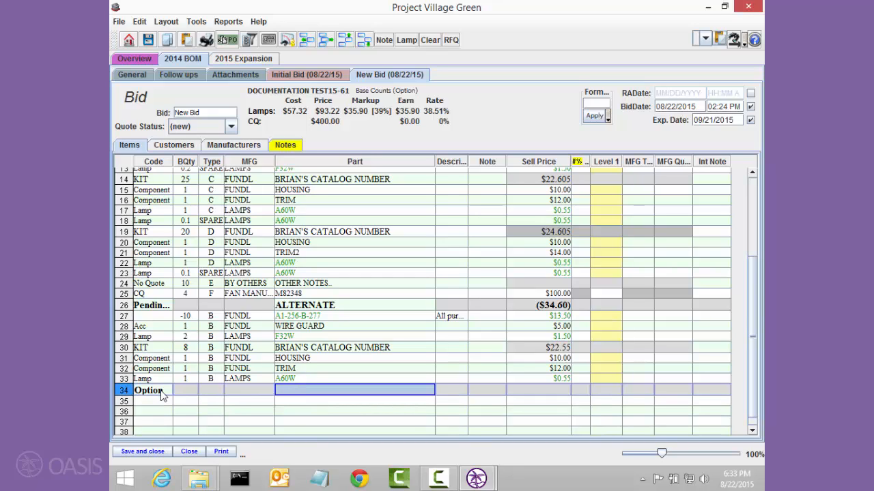
pyautogui.write('c')
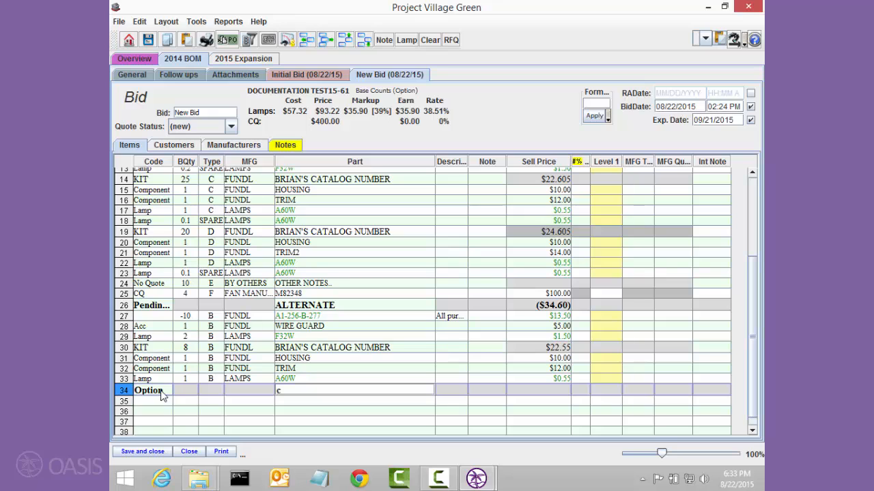
pyautogui.write('loset')
# - Enter type B on the row below CLOSET and copy the existing type B lines into that option
pyautogui.click(213, 401)
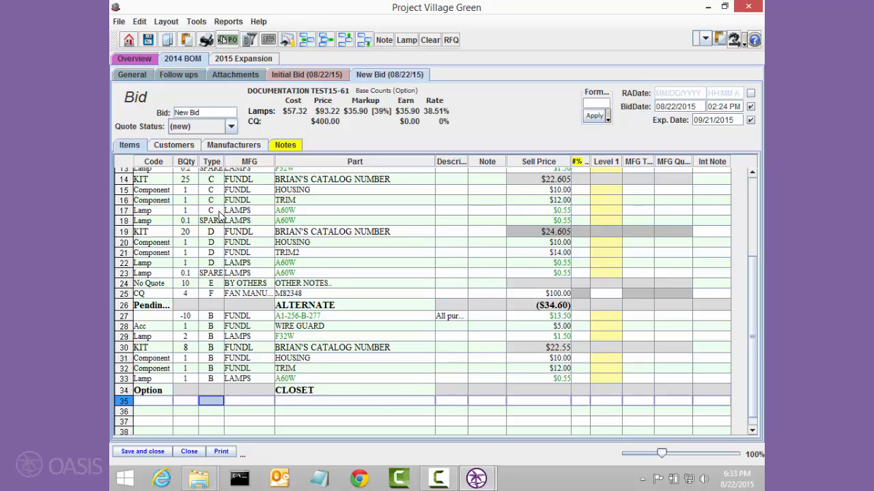
pyautogui.scroll(1, 220, 213)
pyautogui.scroll(-1, 220, 210)
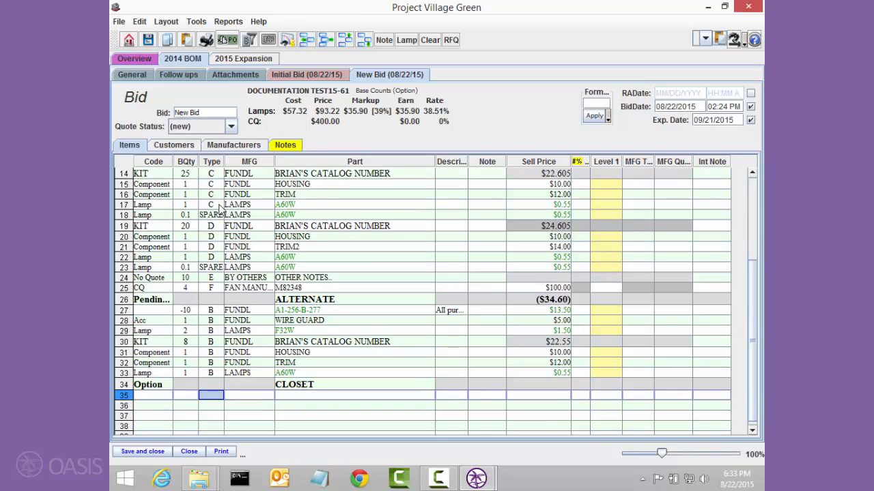
pyautogui.write('b')
pyautogui.press('Return')
pyautogui.click(327, 285)
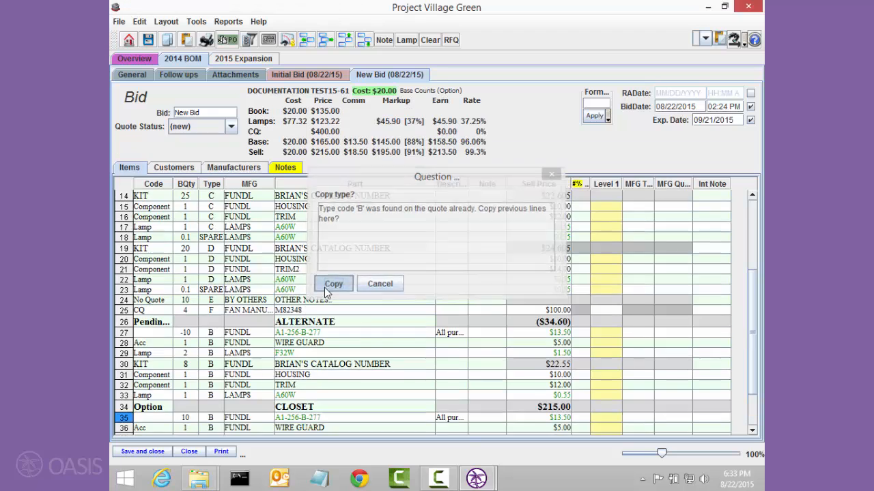
pyautogui.scroll(-1, 301, 393)
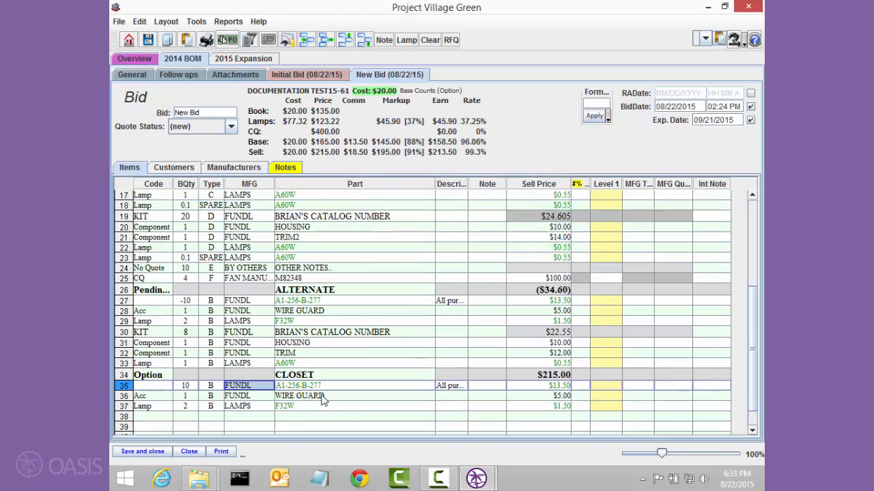
# - Set the quantity of the A1-256-B-277 fixture under CLOSET to 1
pyautogui.press('Left')
pyautogui.press('Left')
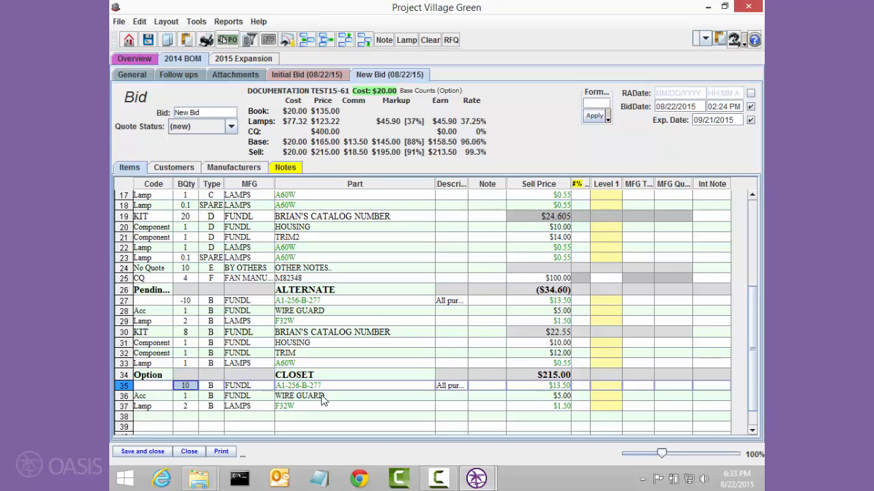
pyautogui.write('1')
pyautogui.press('Tab')
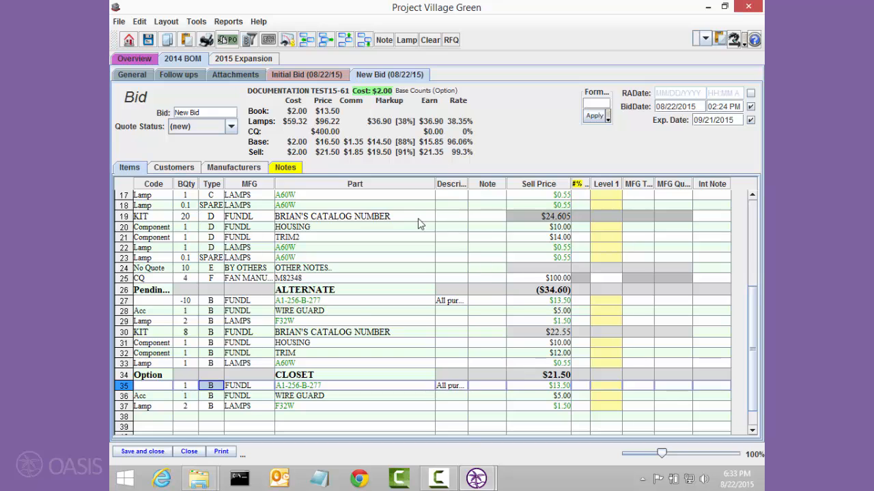
# - Preview a draft customer copy of the quote for All-Around Lighting Supply as a message, and close it unsent
pyautogui.click(222, 452)
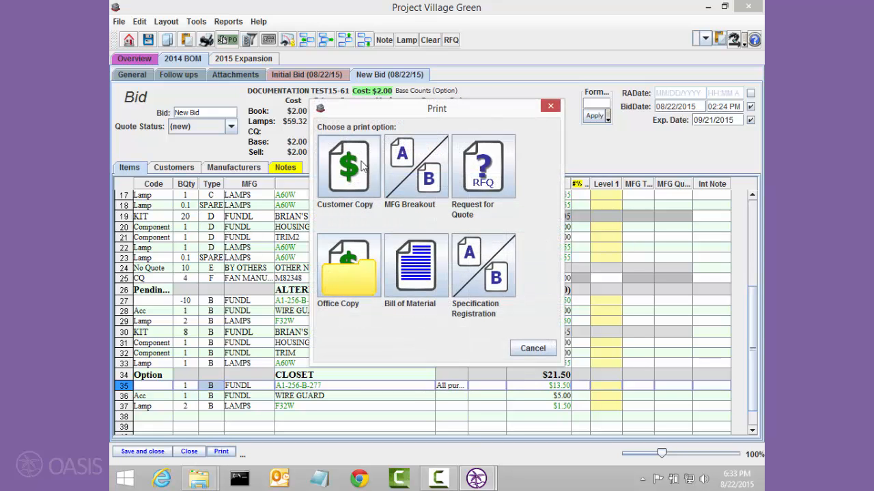
pyautogui.click(353, 169)
pyautogui.click(280, 159)
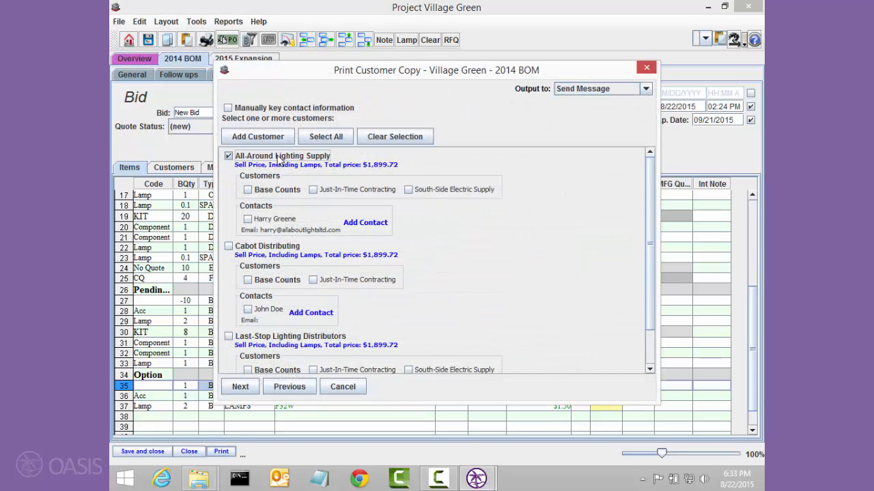
pyautogui.click(254, 387)
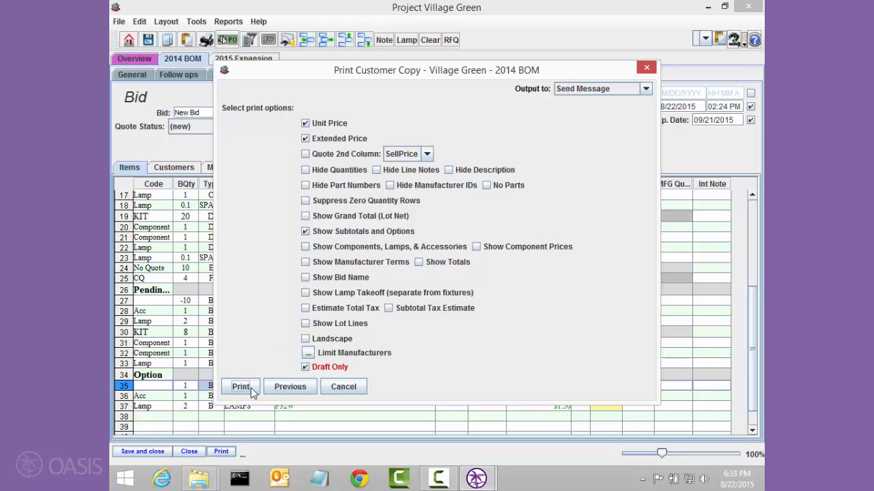
pyautogui.click(250, 387)
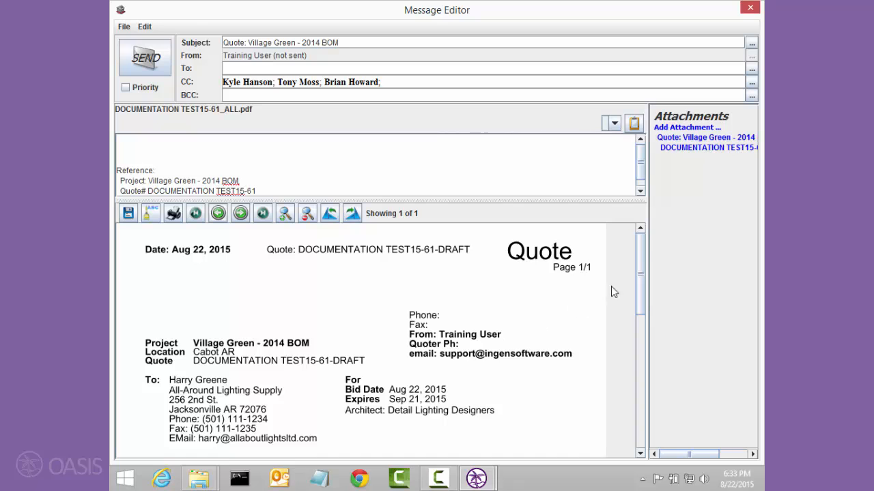
pyautogui.moveTo(641, 284); pyautogui.dragTo(641, 334)
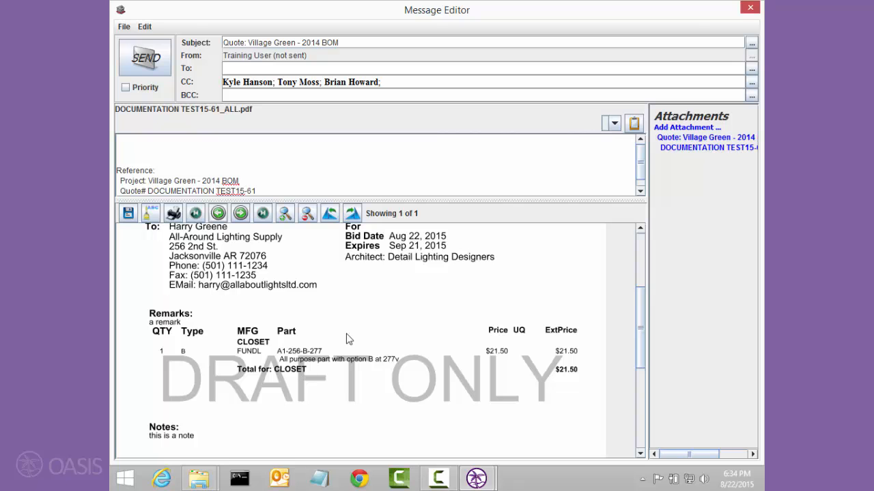
pyautogui.click(750, 8)
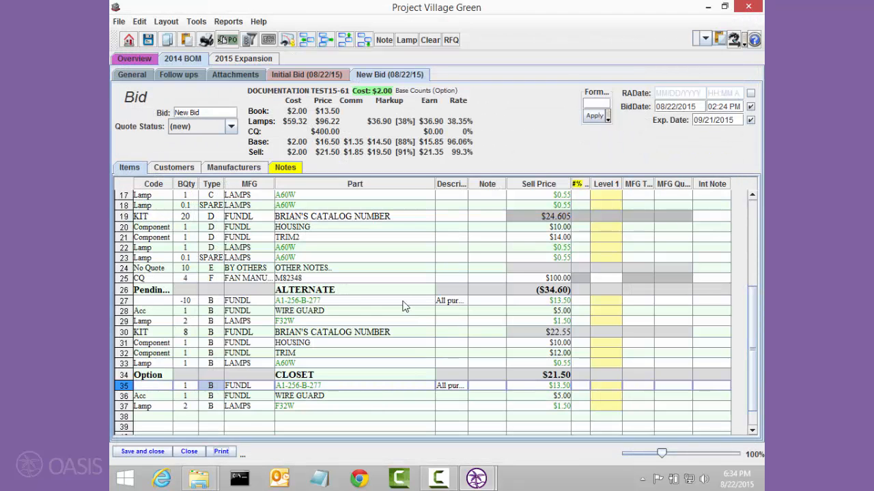
# - Generate a draft manufacturer breakout for All-Around Lighting Supply as a message, showing subtotals and options
pyautogui.scroll(1, 346, 288)
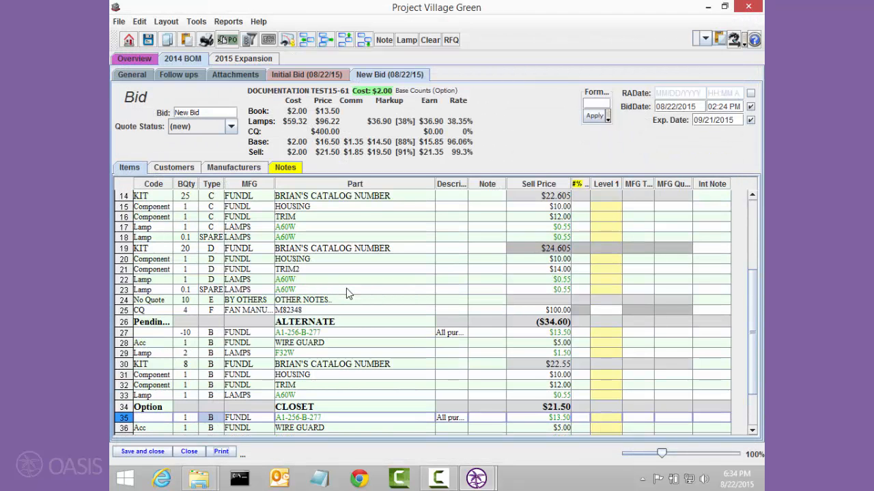
pyautogui.scroll(1, 323, 268)
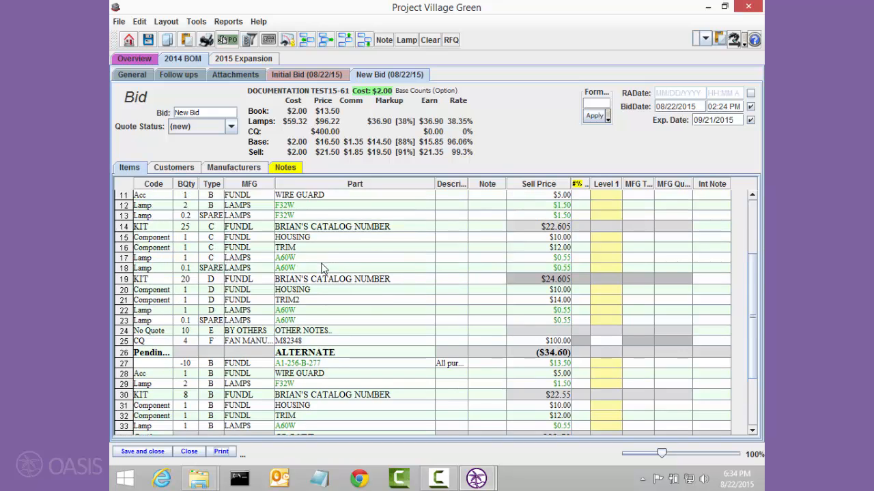
pyautogui.scroll(3, 322, 268)
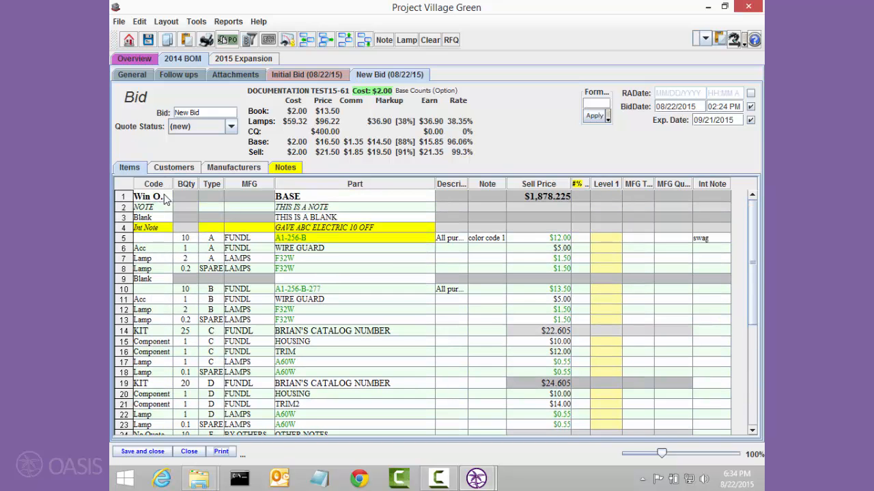
pyautogui.click(221, 452)
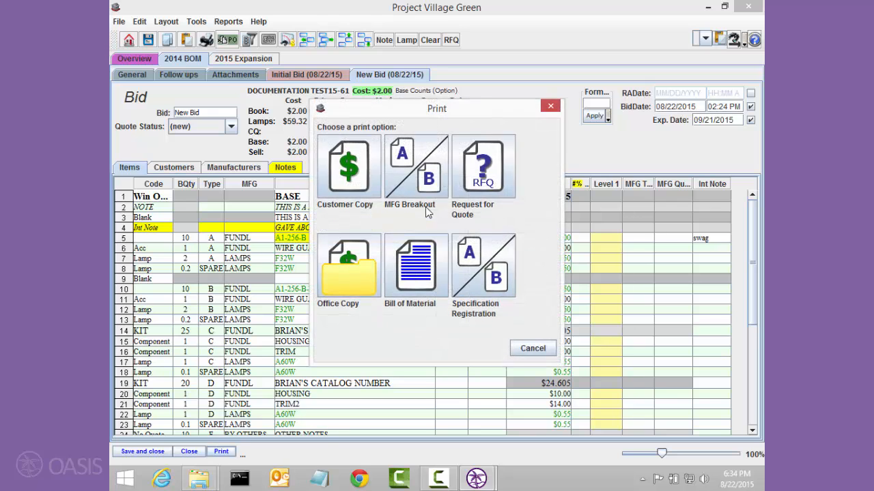
pyautogui.click(414, 179)
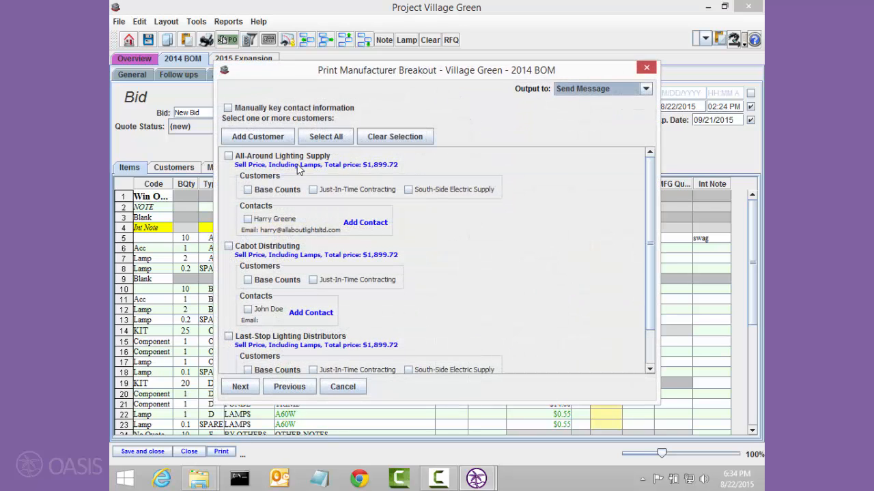
pyautogui.click(299, 166)
pyautogui.click(240, 387)
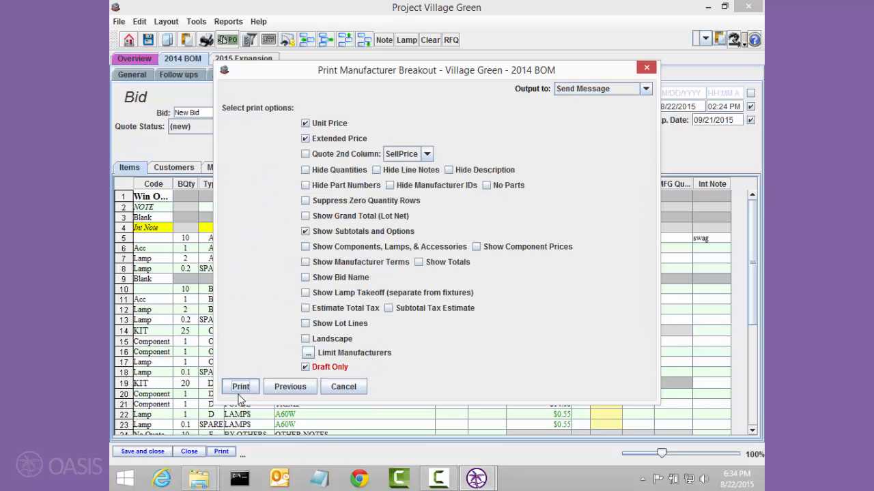
pyautogui.click(241, 387)
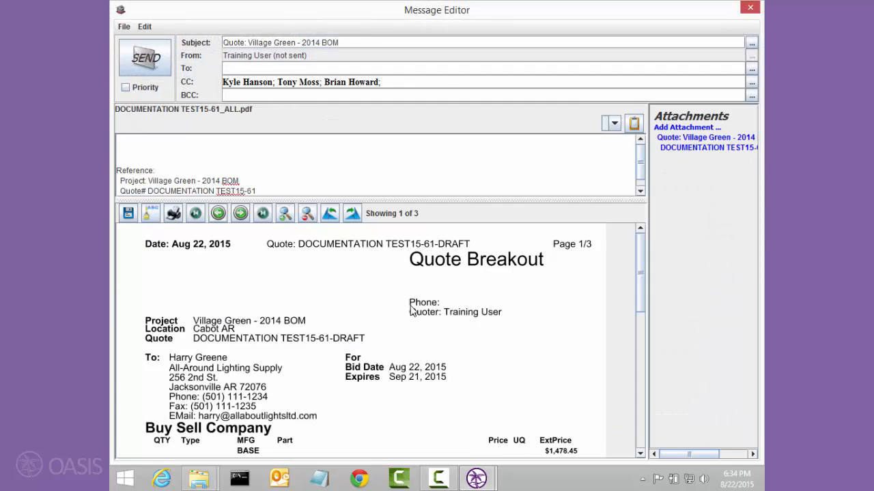
# - Review the line items and totals on the first two pages of the quote breakout, and close the message unsent
pyautogui.moveTo(640, 280); pyautogui.dragTo(641, 360)
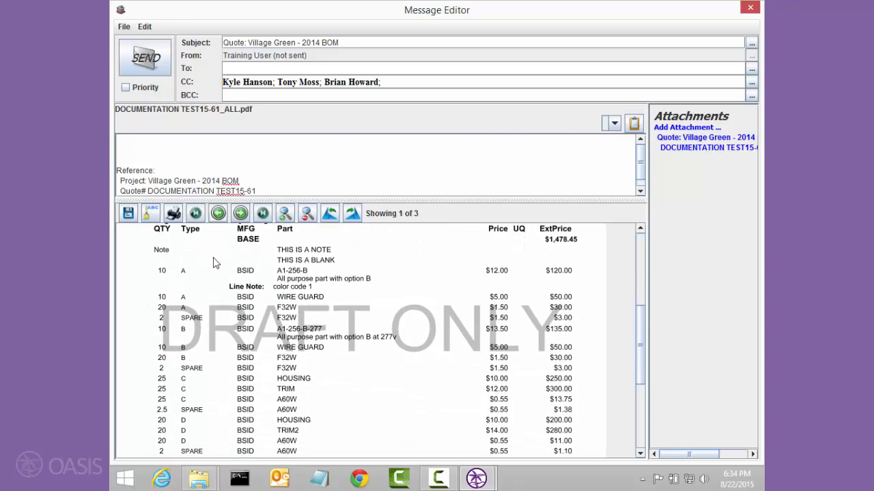
pyautogui.moveTo(641, 317); pyautogui.dragTo(429, 372)
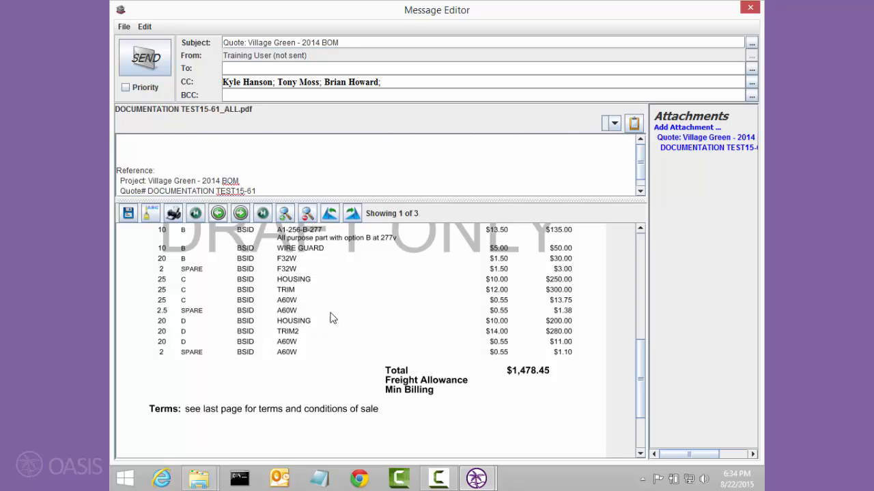
pyautogui.click(240, 212)
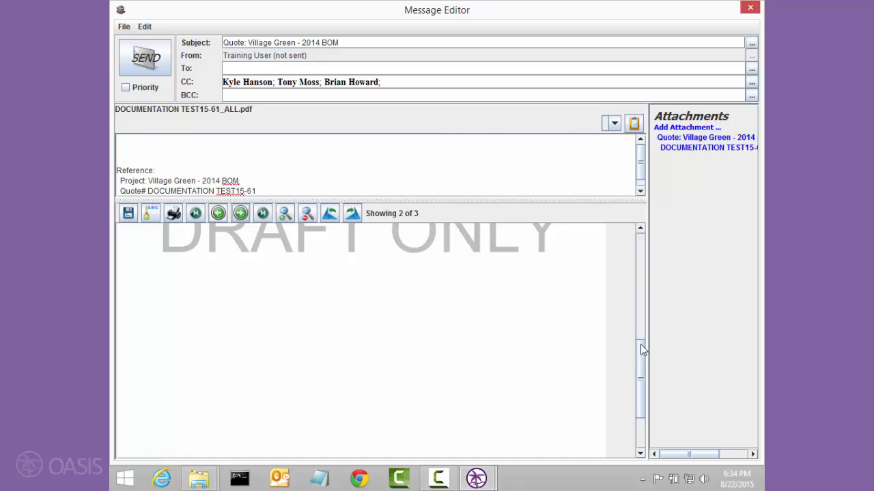
pyautogui.moveTo(640, 344); pyautogui.dragTo(640, 253)
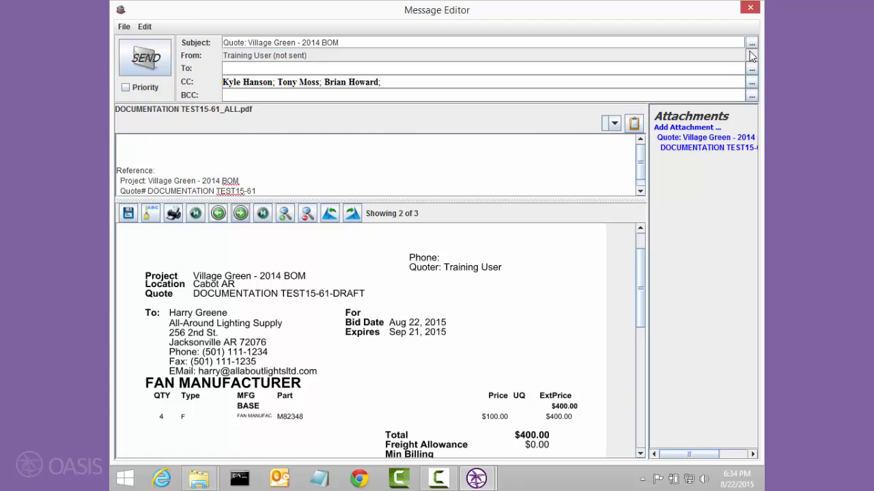
pyautogui.click(750, 7)
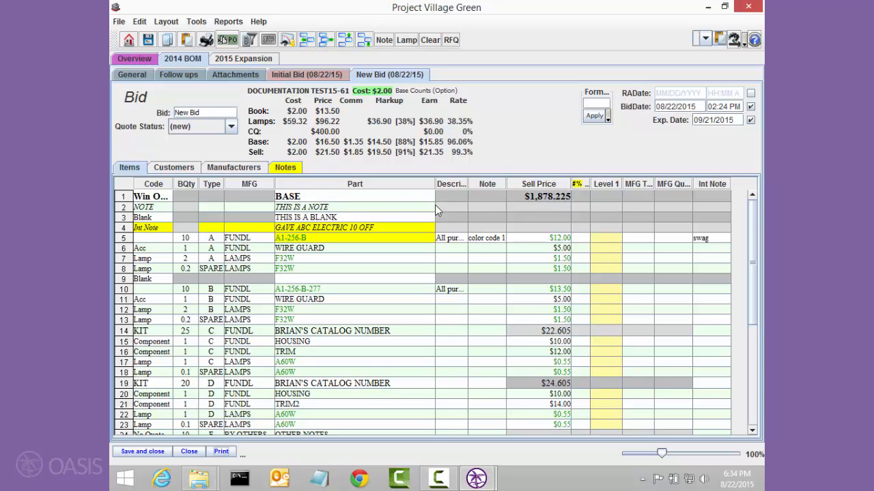
# - Inspect the codes of the BASE, ALTERNATE and CLOSET option lines in the bid
pyautogui.click(168, 198)
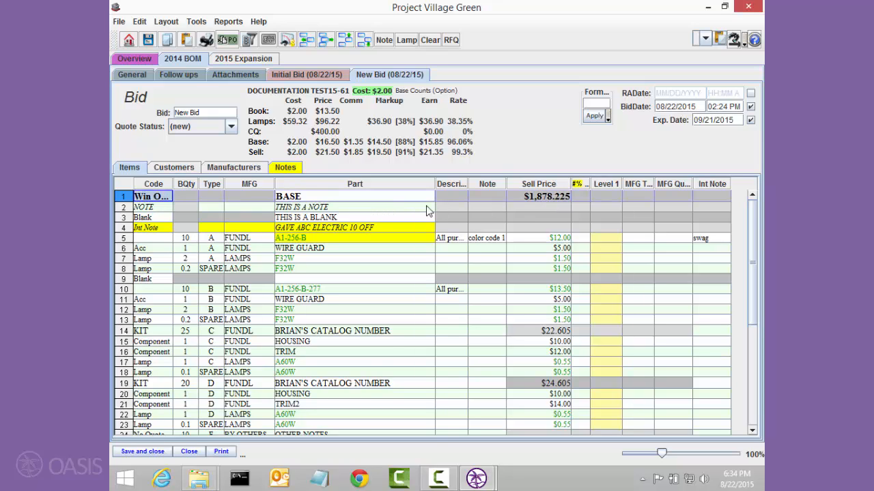
pyautogui.moveTo(755, 265); pyautogui.dragTo(759, 374)
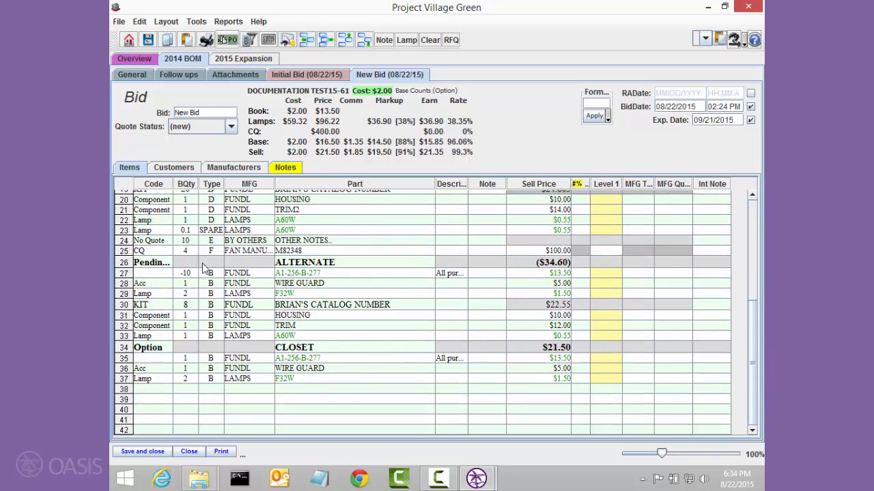
pyautogui.click(167, 264)
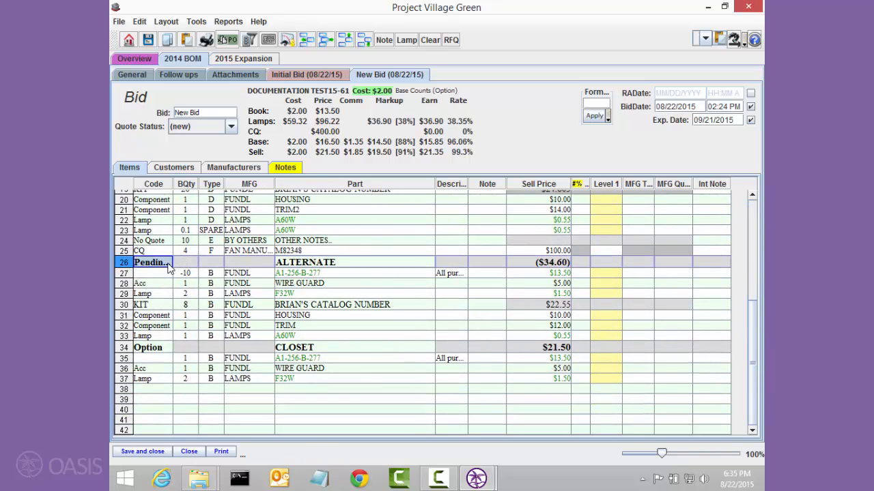
pyautogui.click(156, 349)
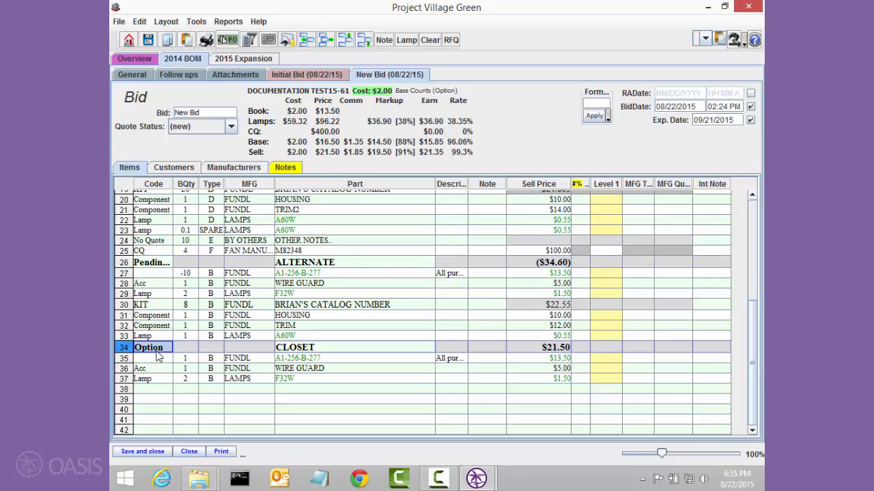